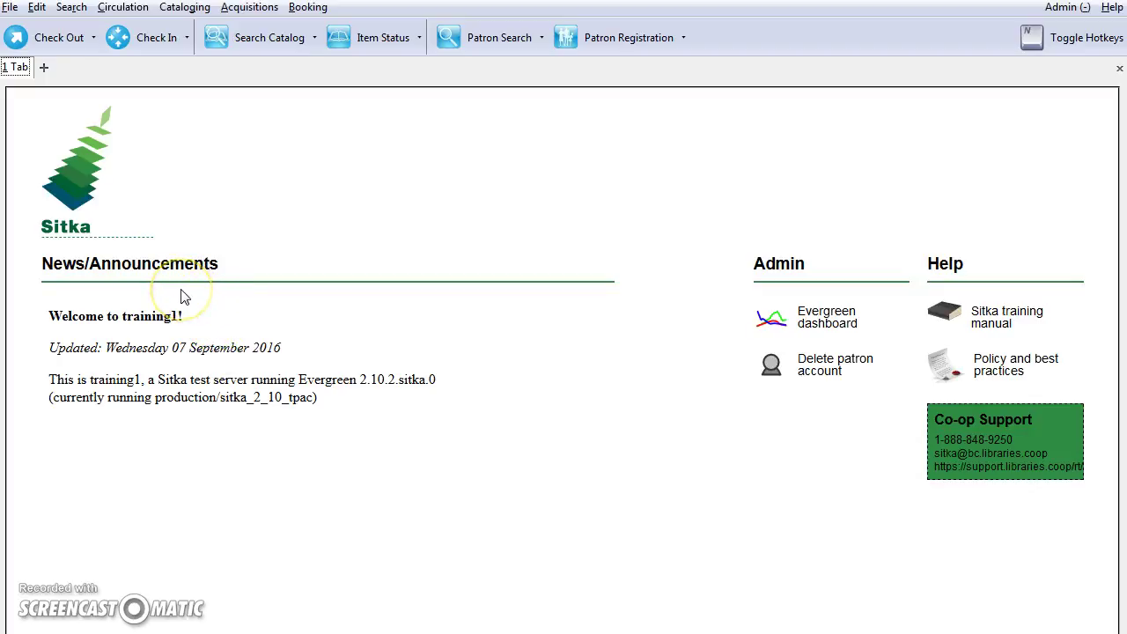
# - Go to Organizational Units and select MPL : Maple Library under GLCONS > PLF
pyautogui.click(1065, 7)
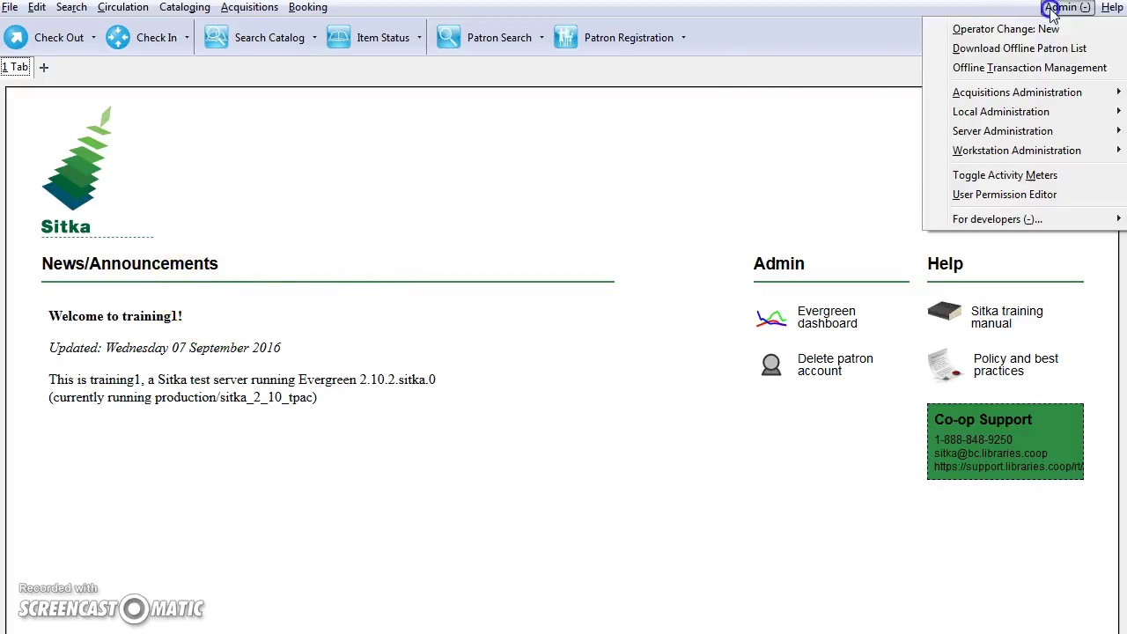
pyautogui.moveTo(963, 131)
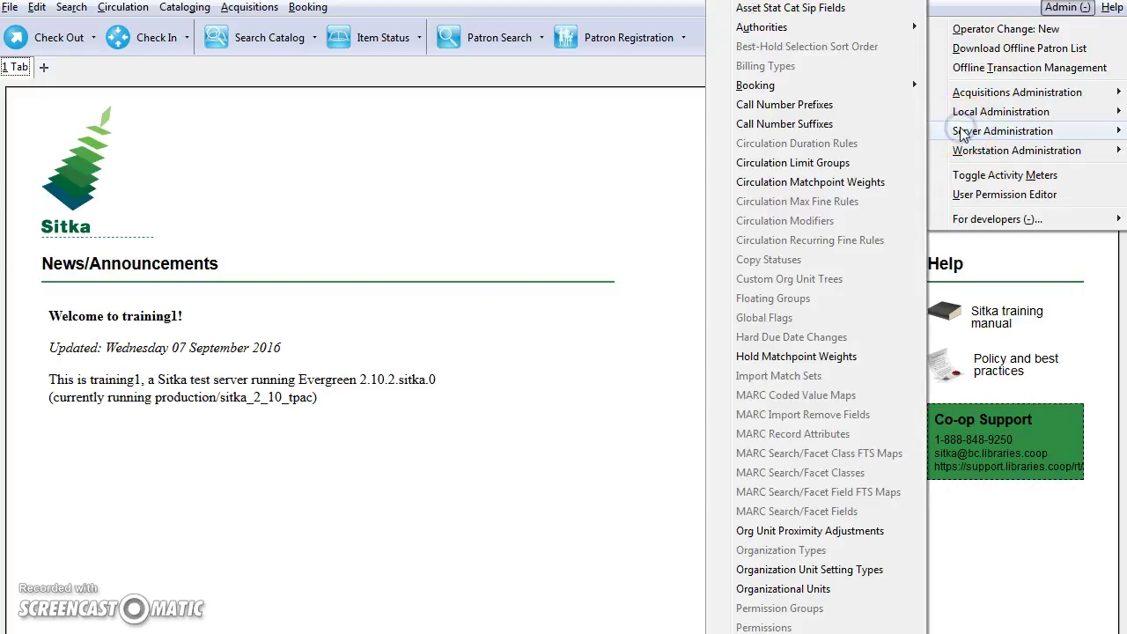
pyautogui.click(764, 591)
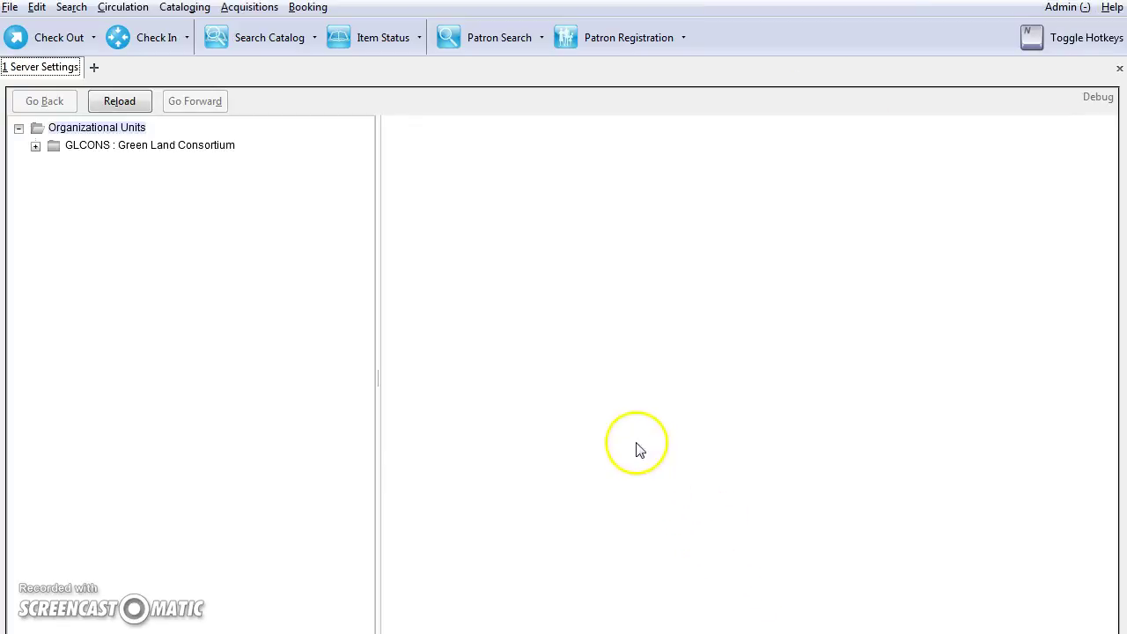
pyautogui.click(36, 150)
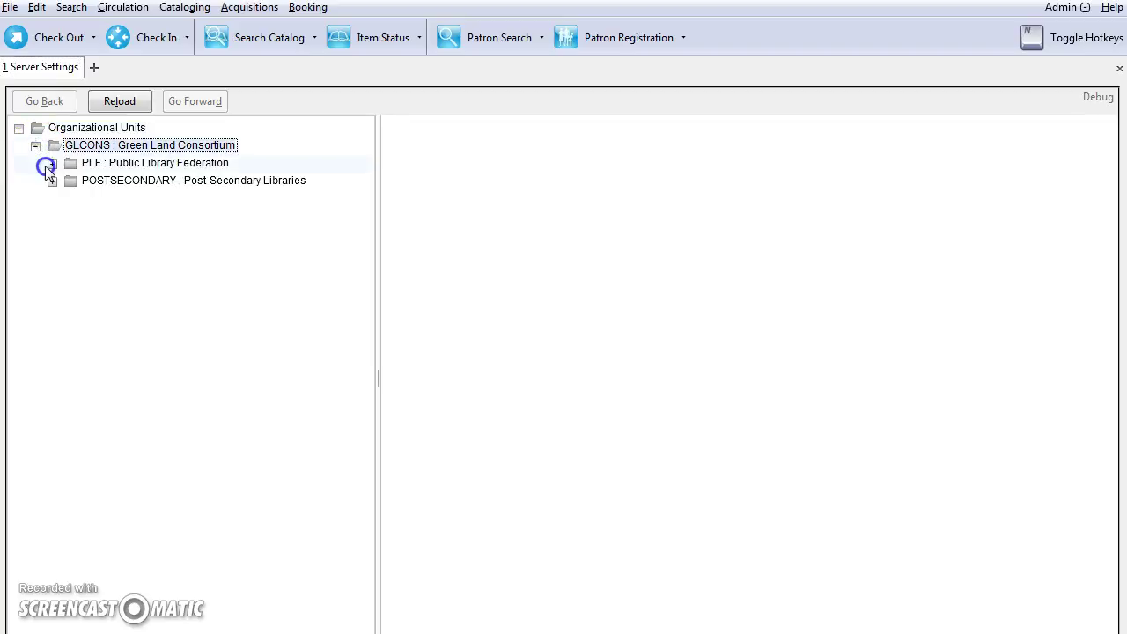
pyautogui.click(45, 166)
pyautogui.click(117, 222)
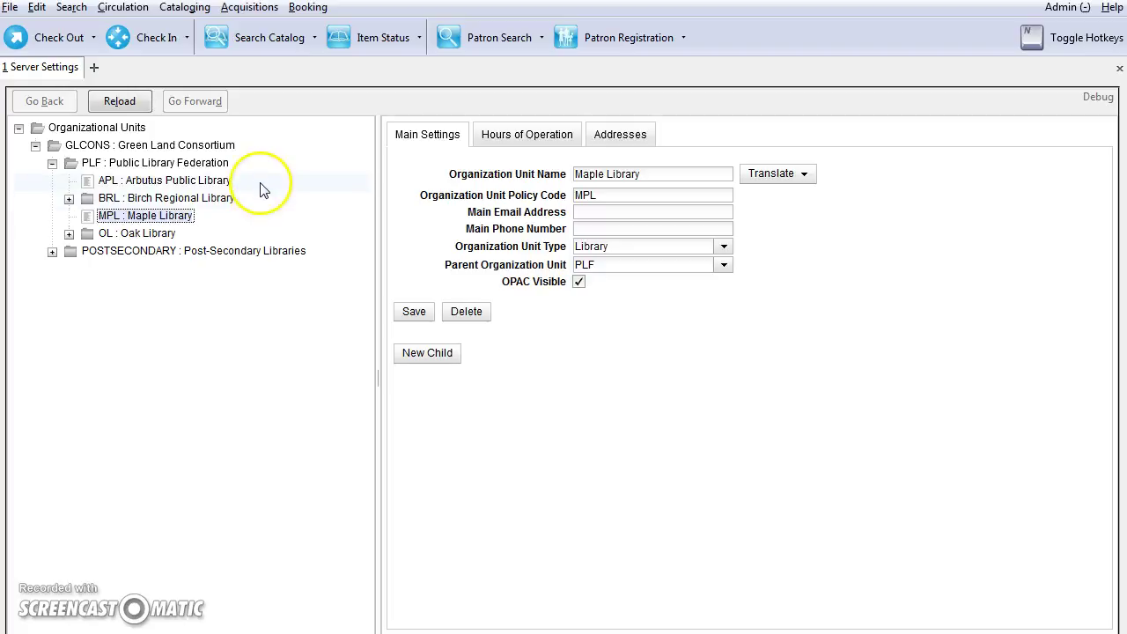
# - Enter SAN 3695894 on Maple Library's Mailing Address form and save it
pyautogui.click(620, 150)
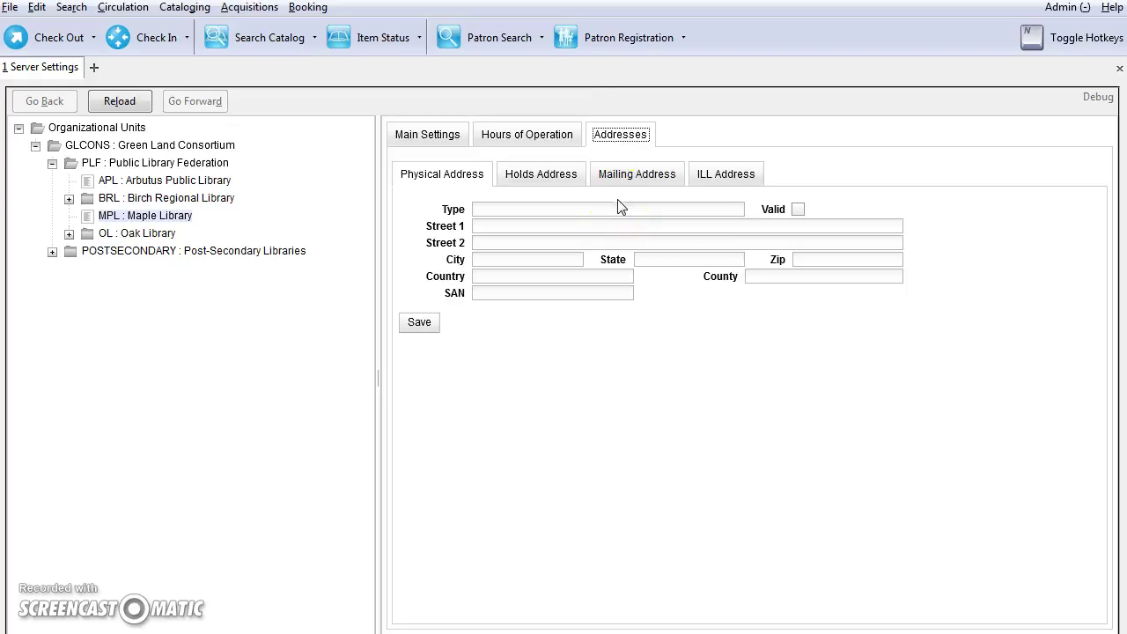
pyautogui.click(611, 177)
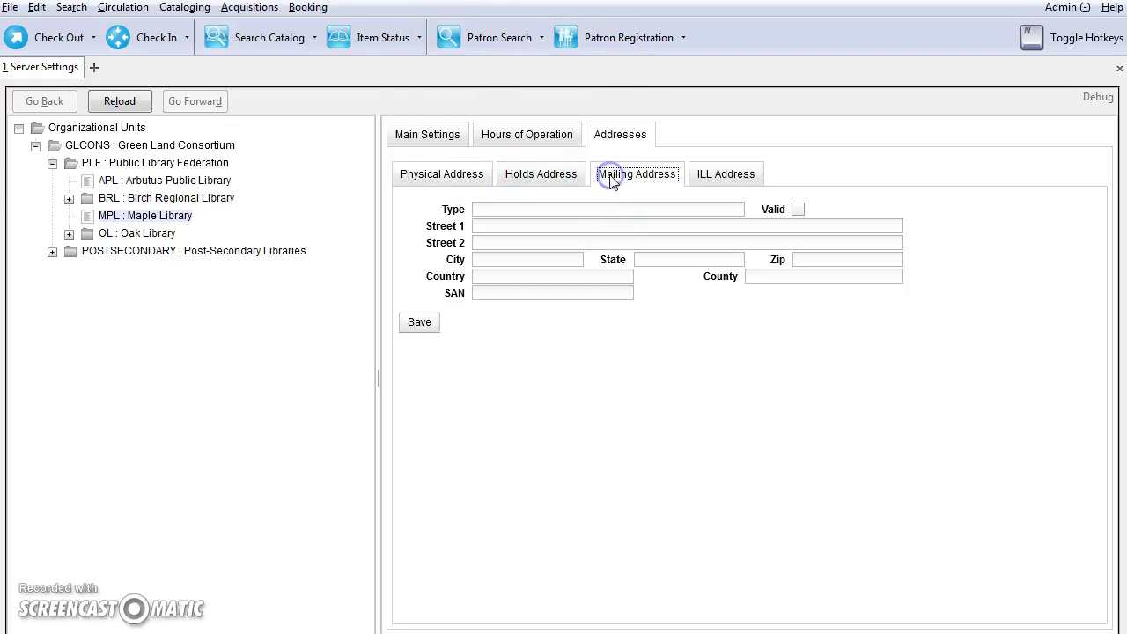
pyautogui.click(493, 292)
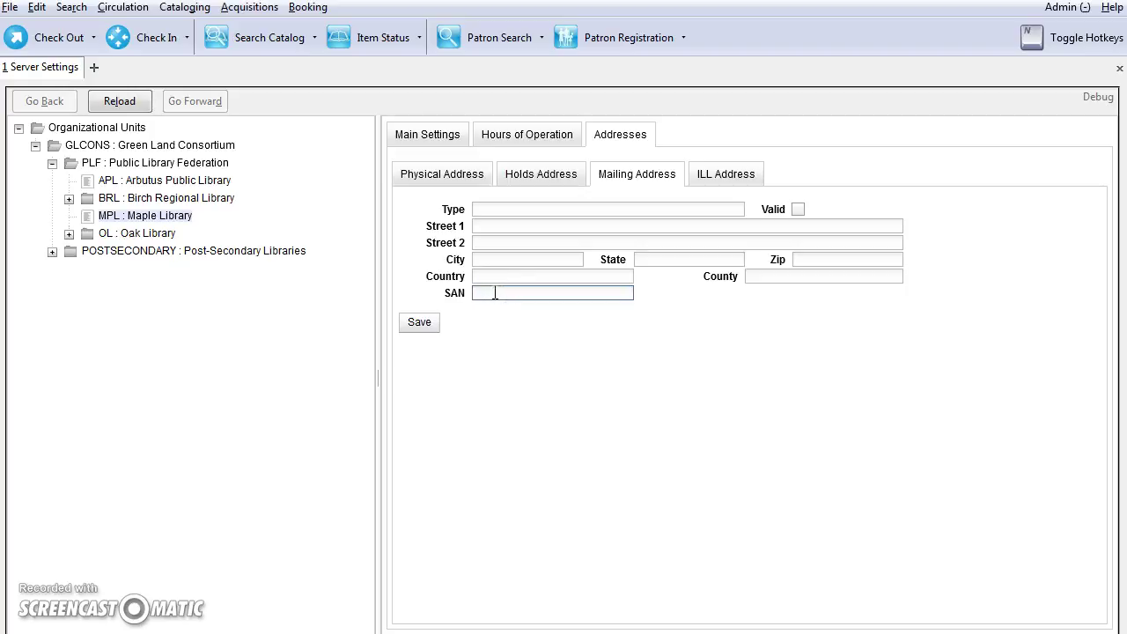
pyautogui.click(494, 293)
pyautogui.write('3696894')
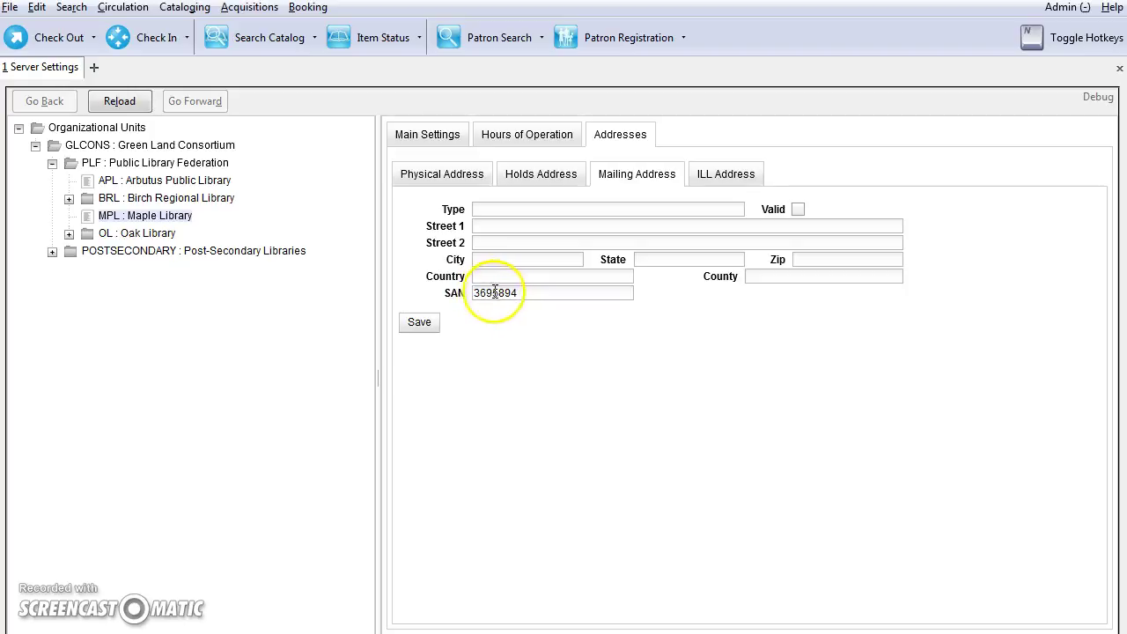
pyautogui.click(418, 325)
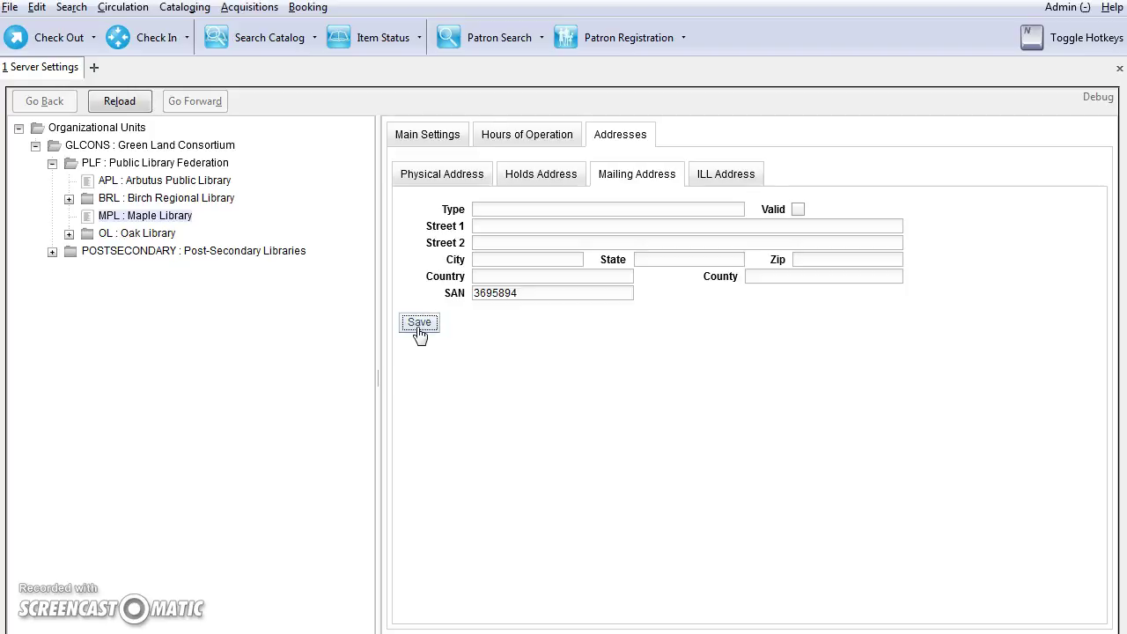
# - Open Fake Provider from the Acquisitions Providers list and save its SAN as 1169854
pyautogui.click(1059, 8)
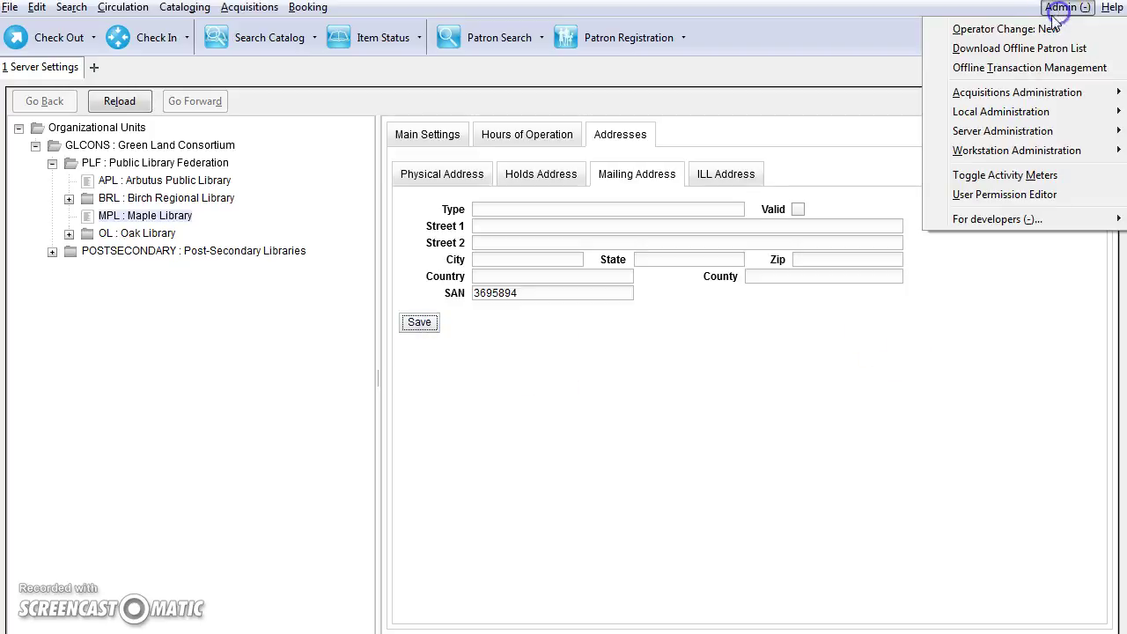
pyautogui.click(989, 92)
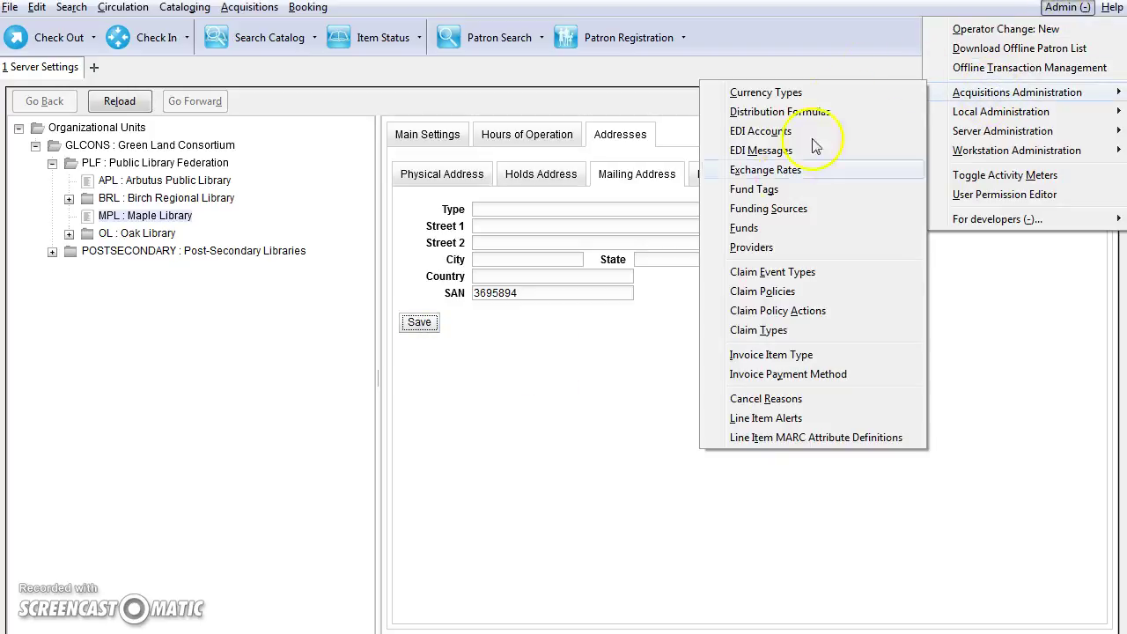
pyautogui.click(762, 249)
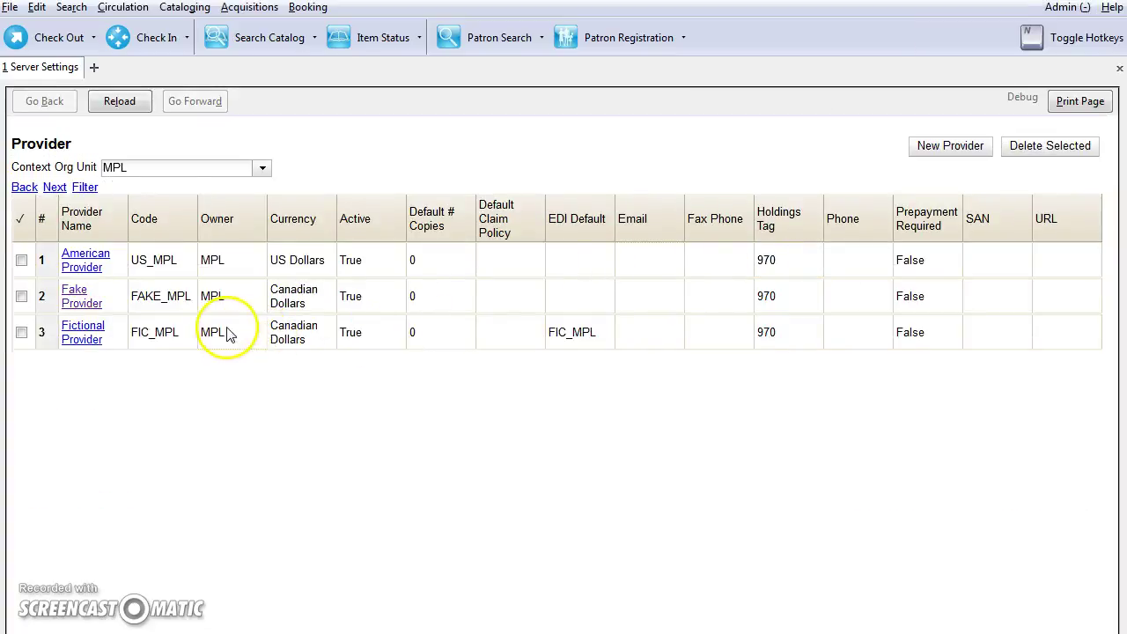
pyautogui.click(85, 305)
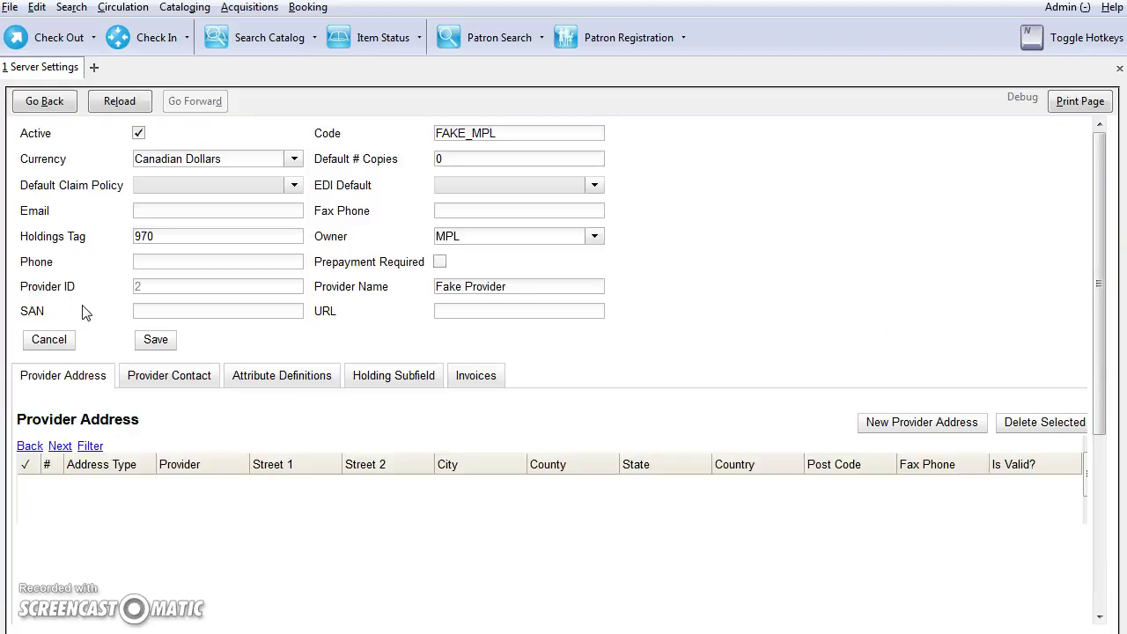
pyautogui.click(146, 308)
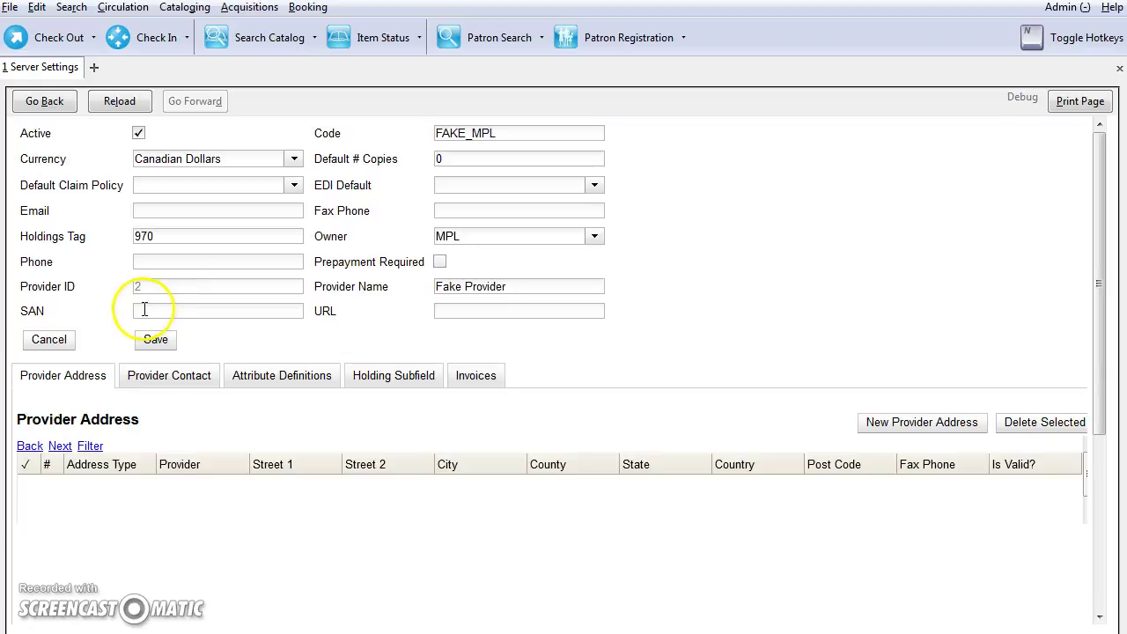
pyautogui.write('1169854')
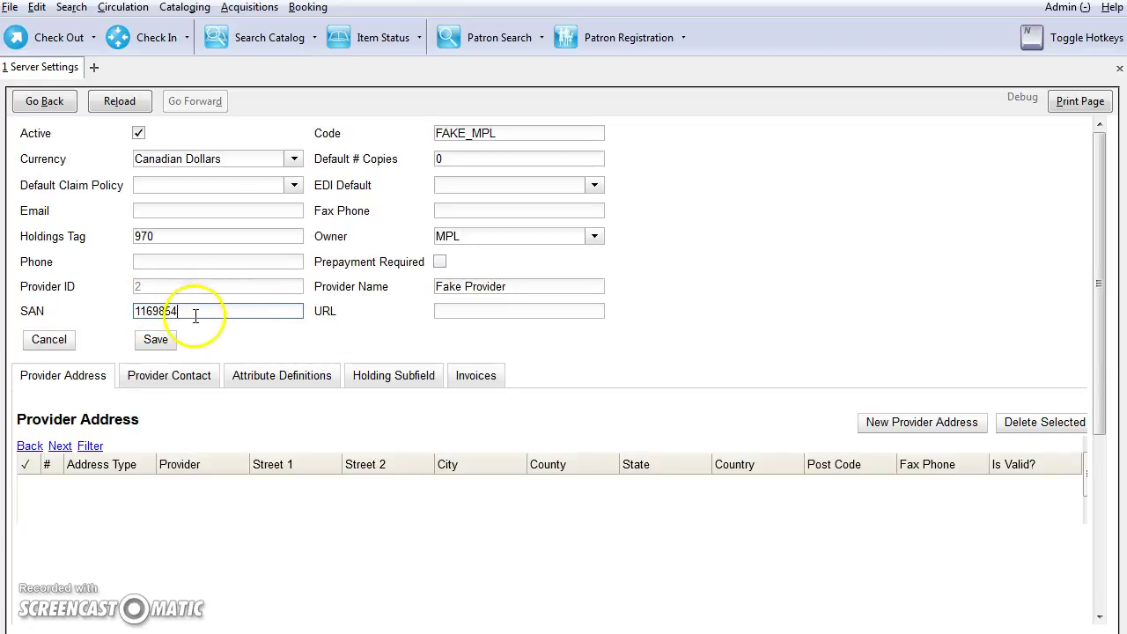
pyautogui.click(155, 343)
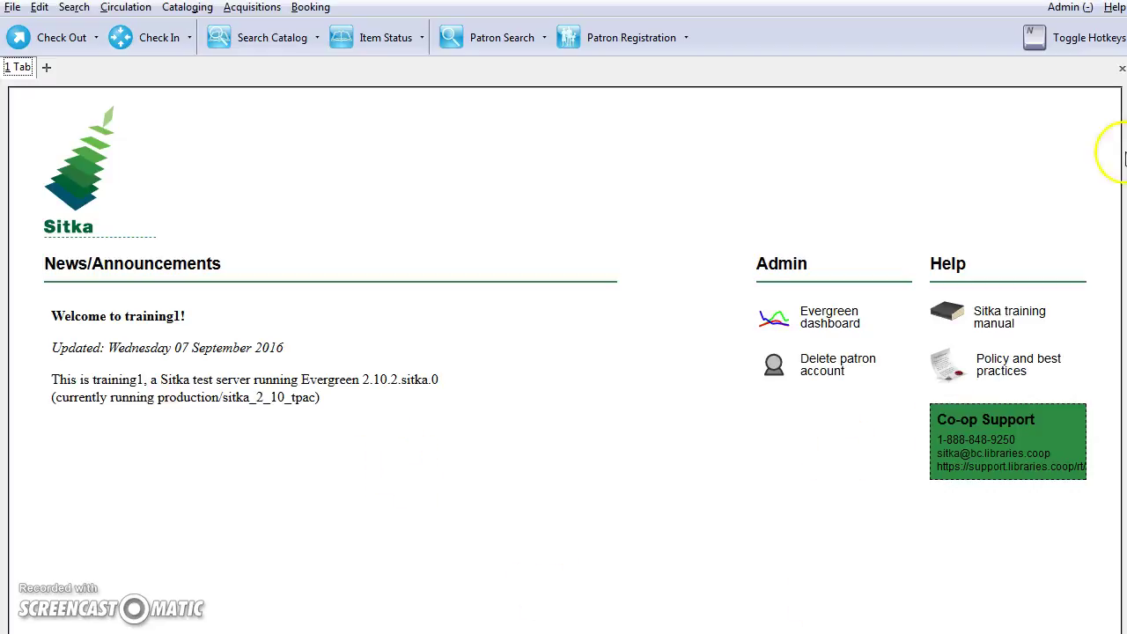
# - Open the Acquisitions EDI Accounts list and start a New Account
pyautogui.click(1065, 7)
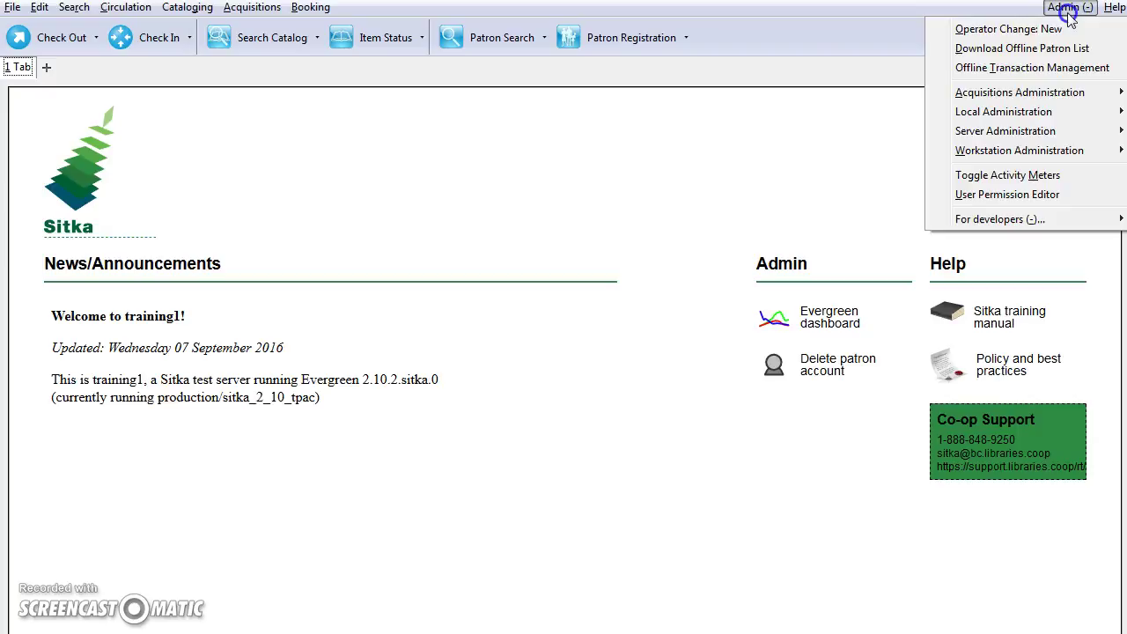
pyautogui.click(1001, 91)
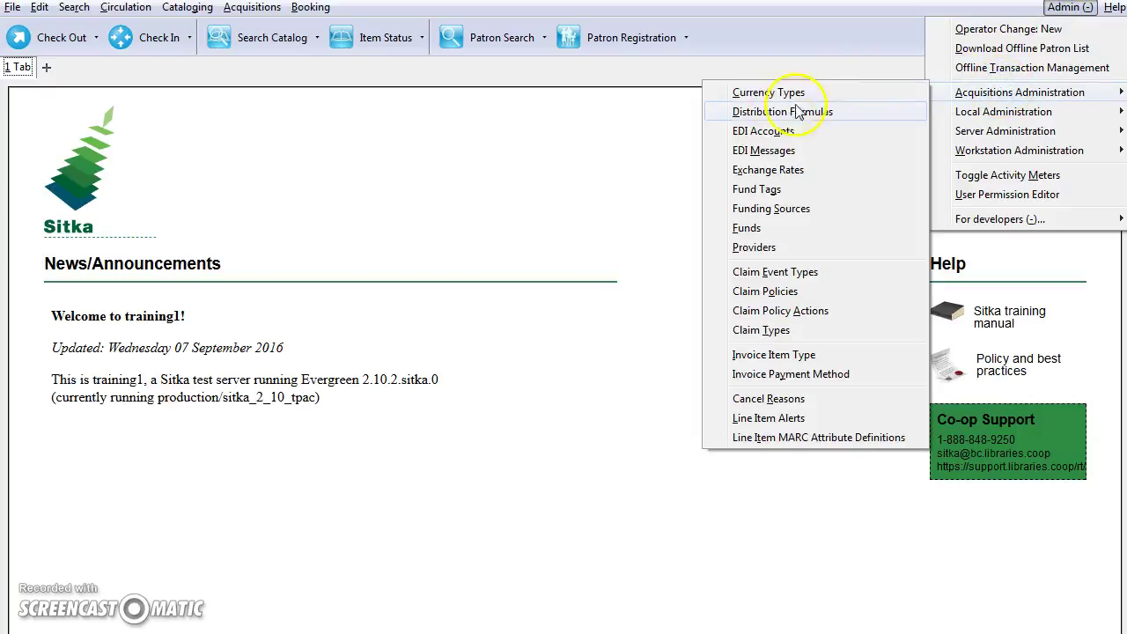
pyautogui.click(760, 132)
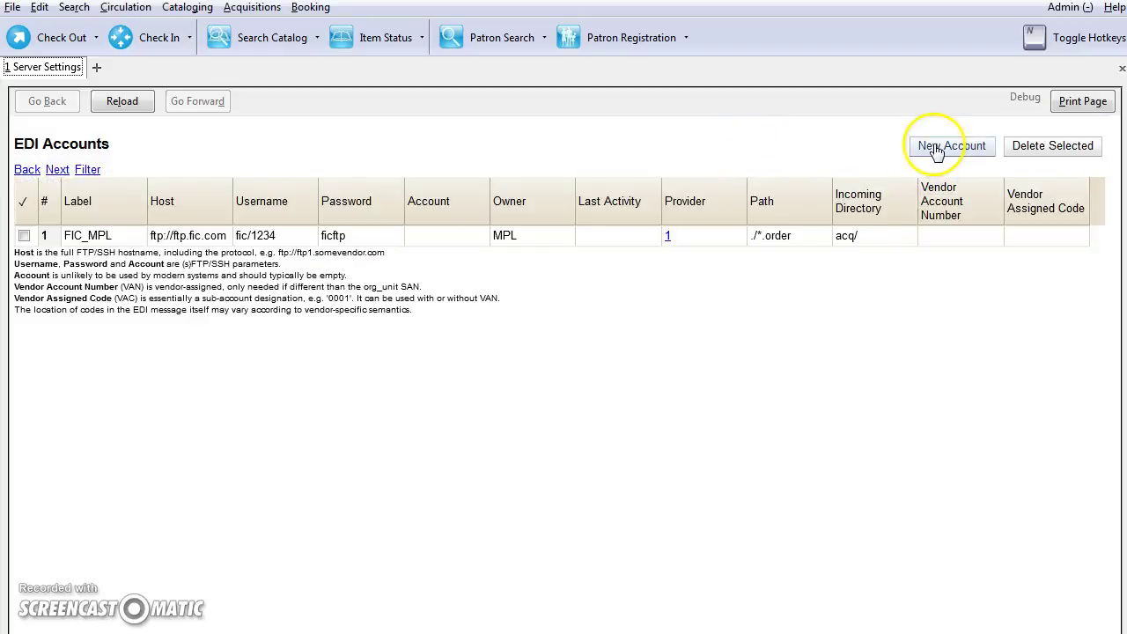
pyautogui.click(935, 146)
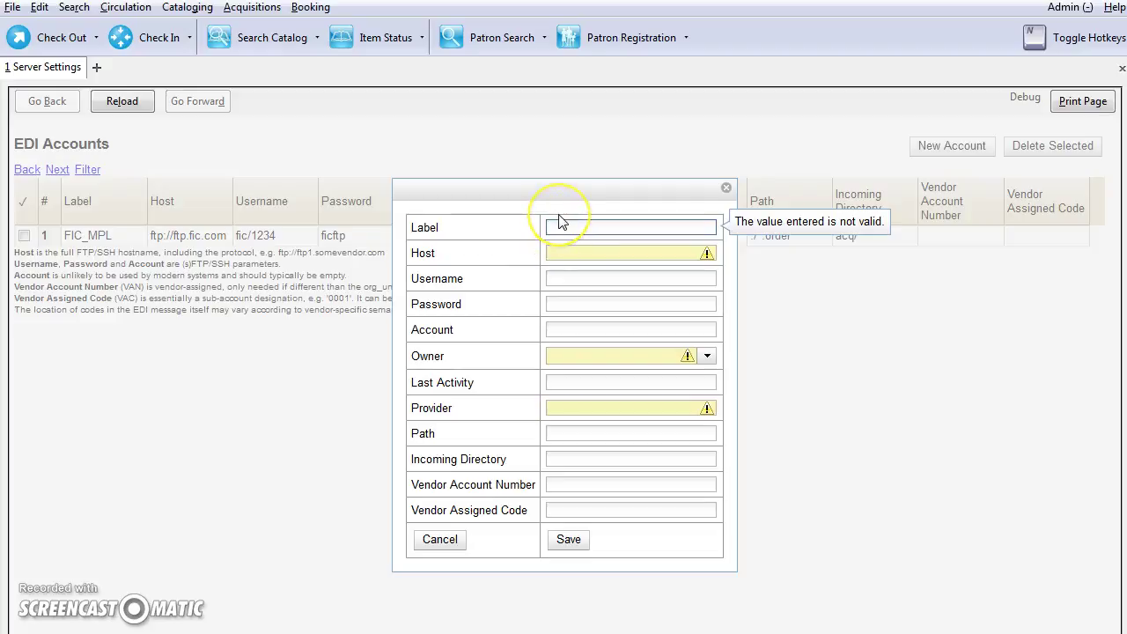
# - Enter label FAKE_MPL, host ftp://ftp.fake.com, and the FTP username and password
pyautogui.click(559, 221)
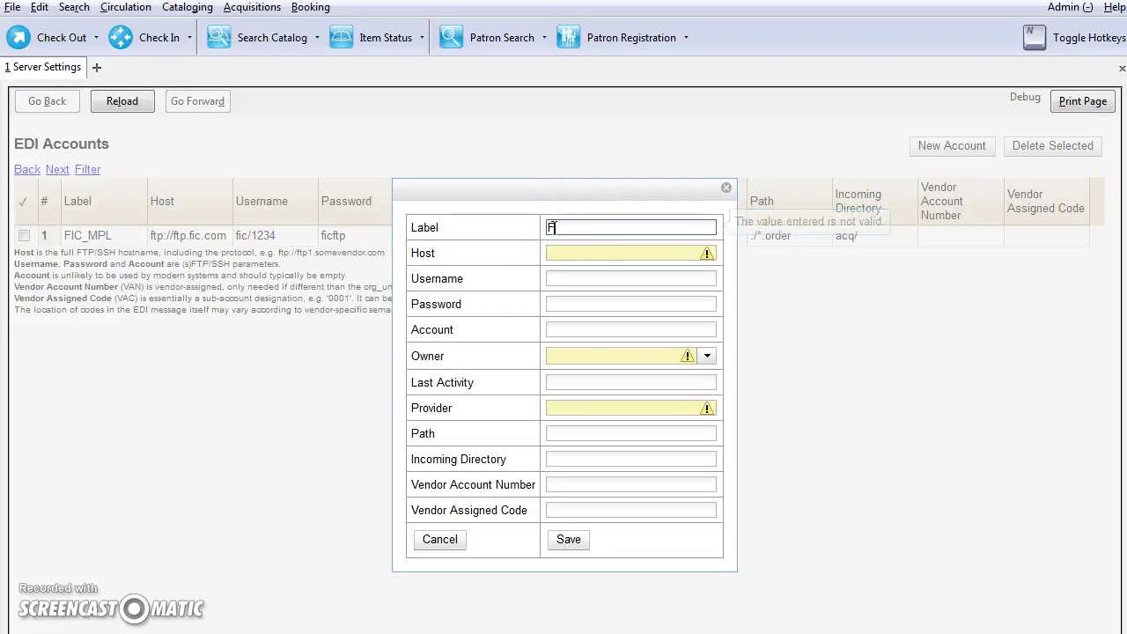
pyautogui.write('FAKE_MPL')
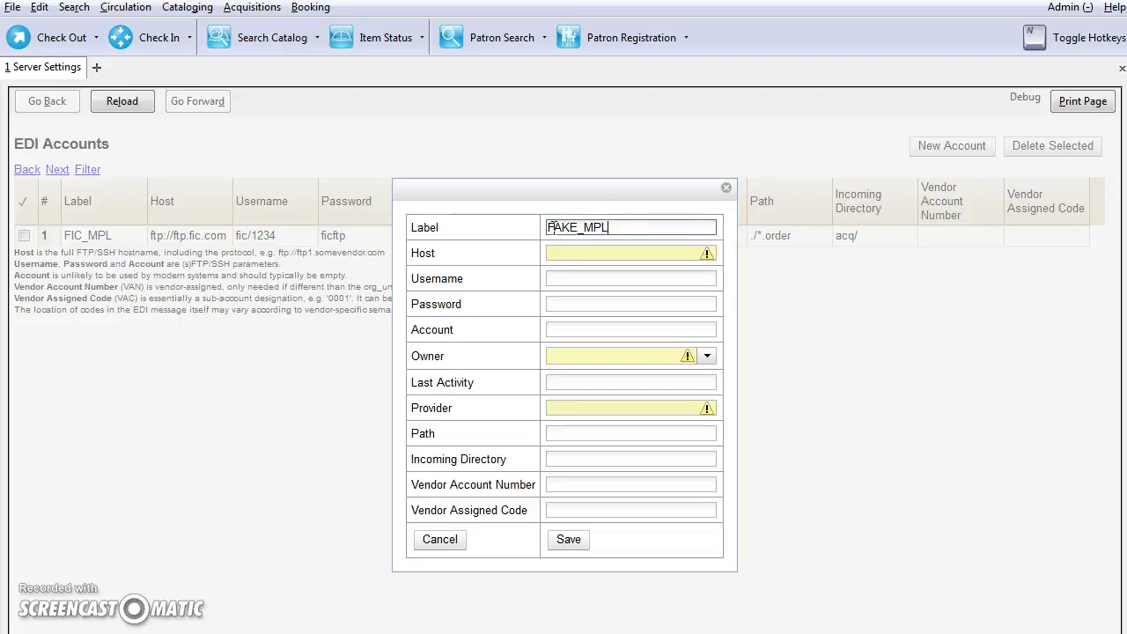
pyautogui.press('Tab')
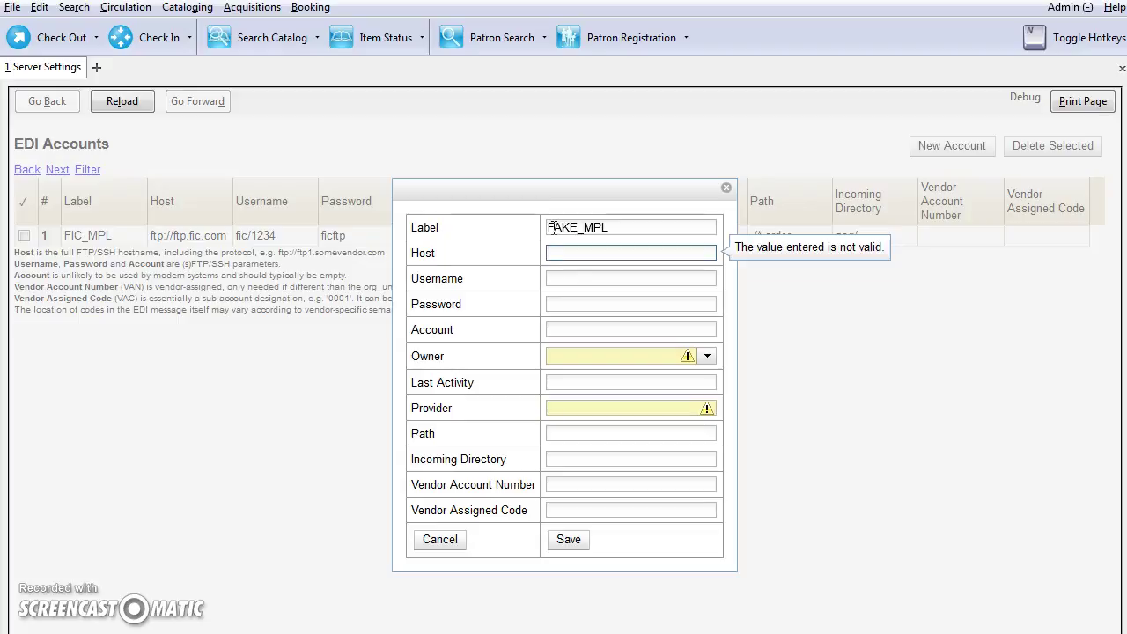
pyautogui.write('ftp://ftp.fake.com')
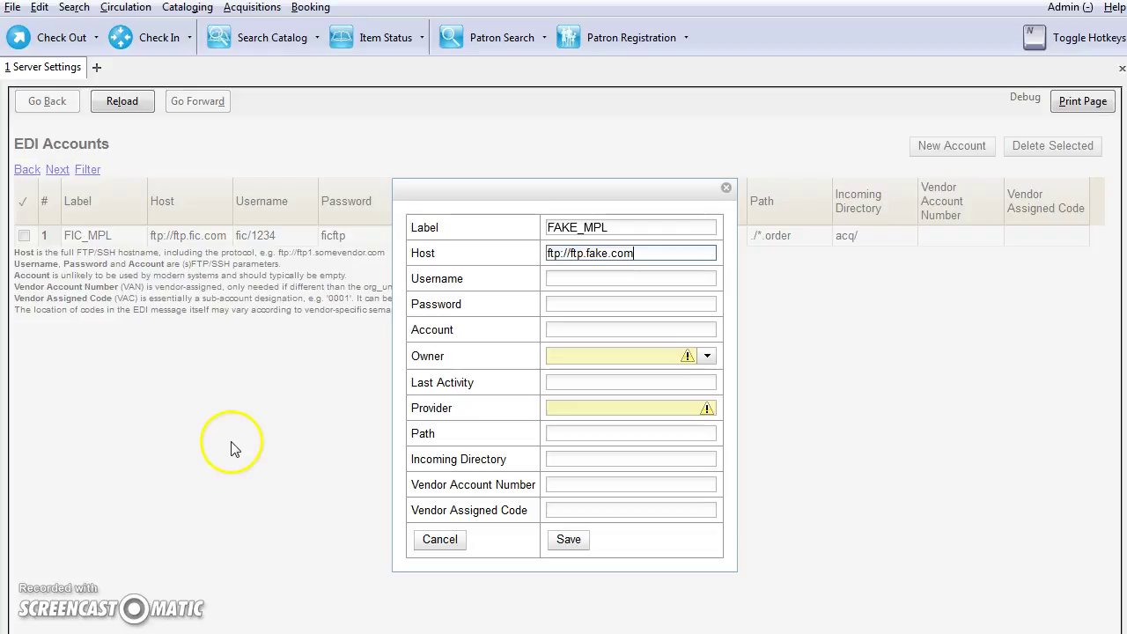
pyautogui.click(576, 280)
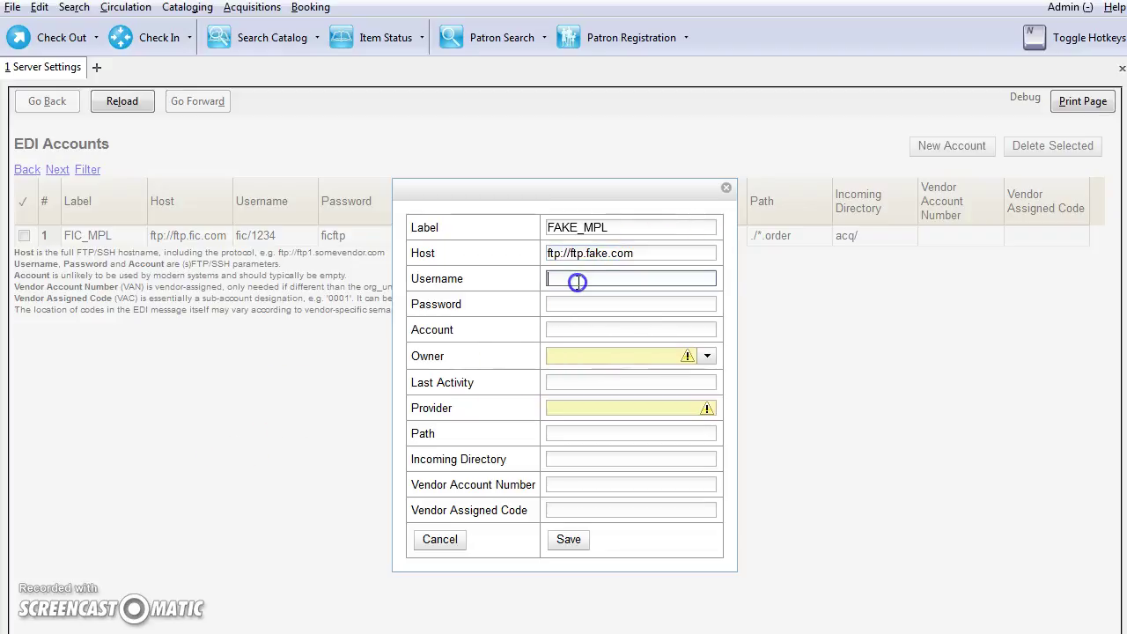
pyautogui.write('fake/12')
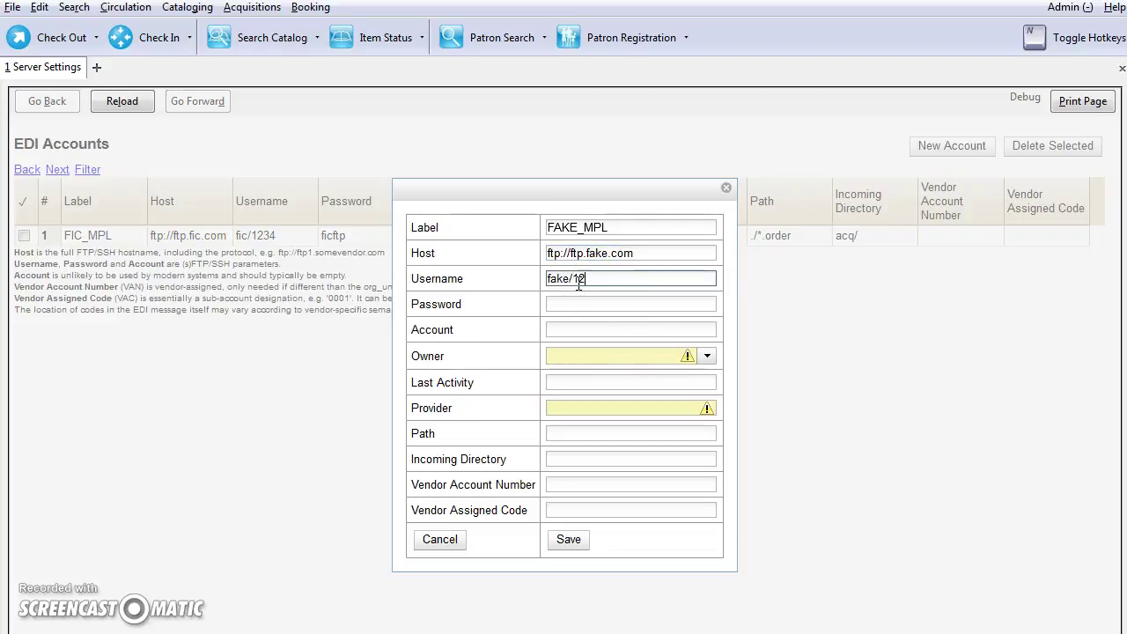
pyautogui.write('455')
pyautogui.press('Tab')
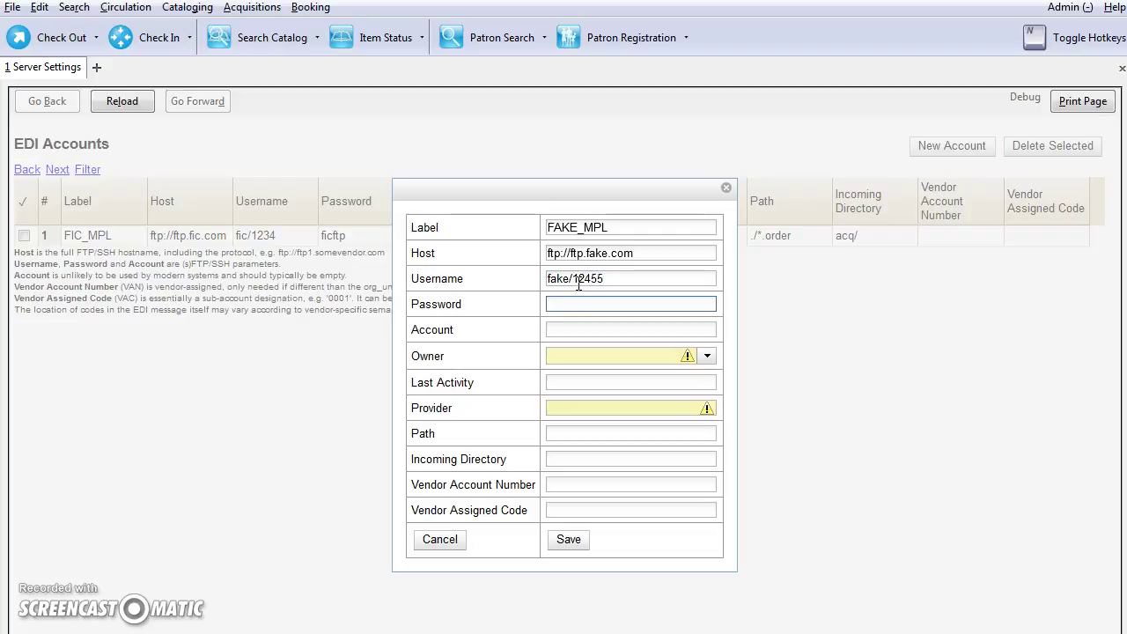
pyautogui.write('fakeftp')
pyautogui.press('Tab')
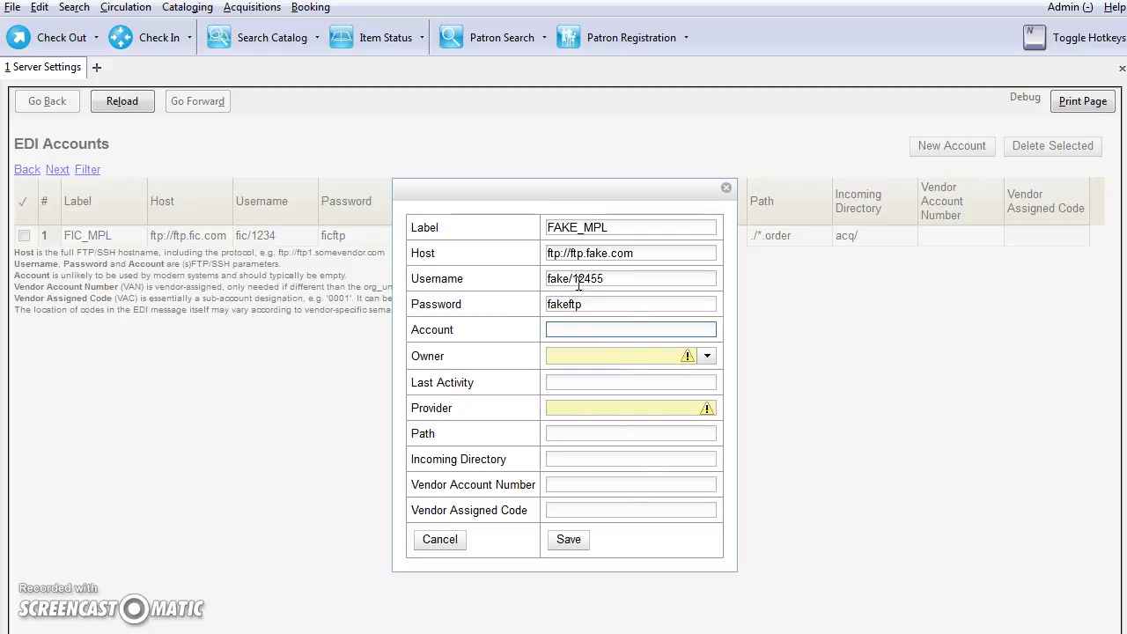
# - Set the account's owner to MPL and its provider to FAKE_MPL
pyautogui.click(597, 357)
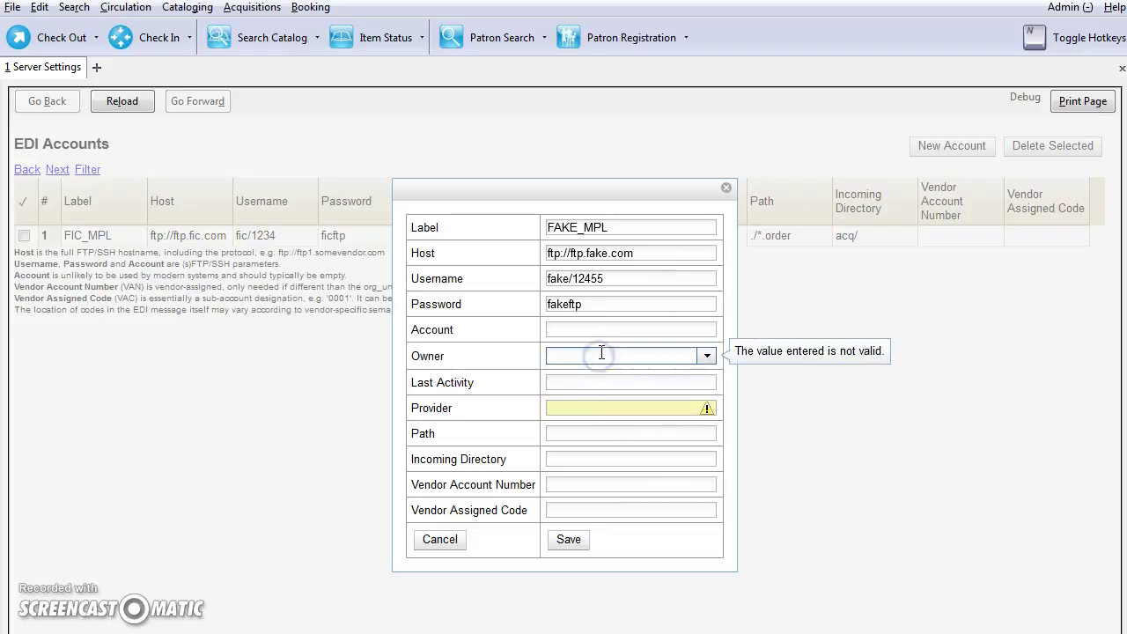
pyautogui.write('MPL')
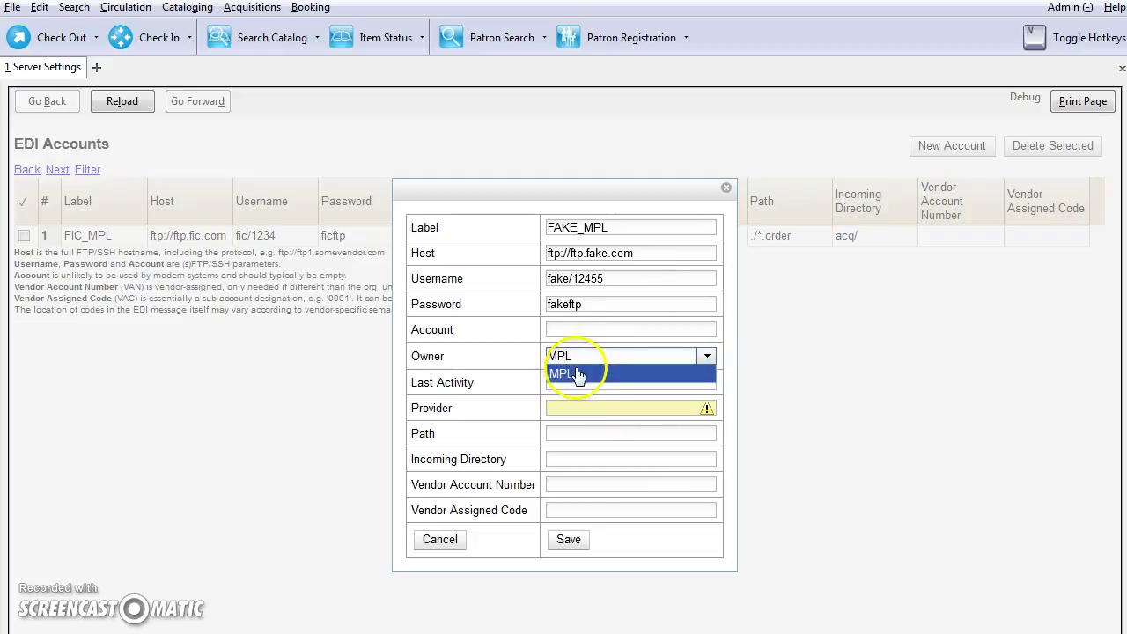
pyautogui.click(567, 373)
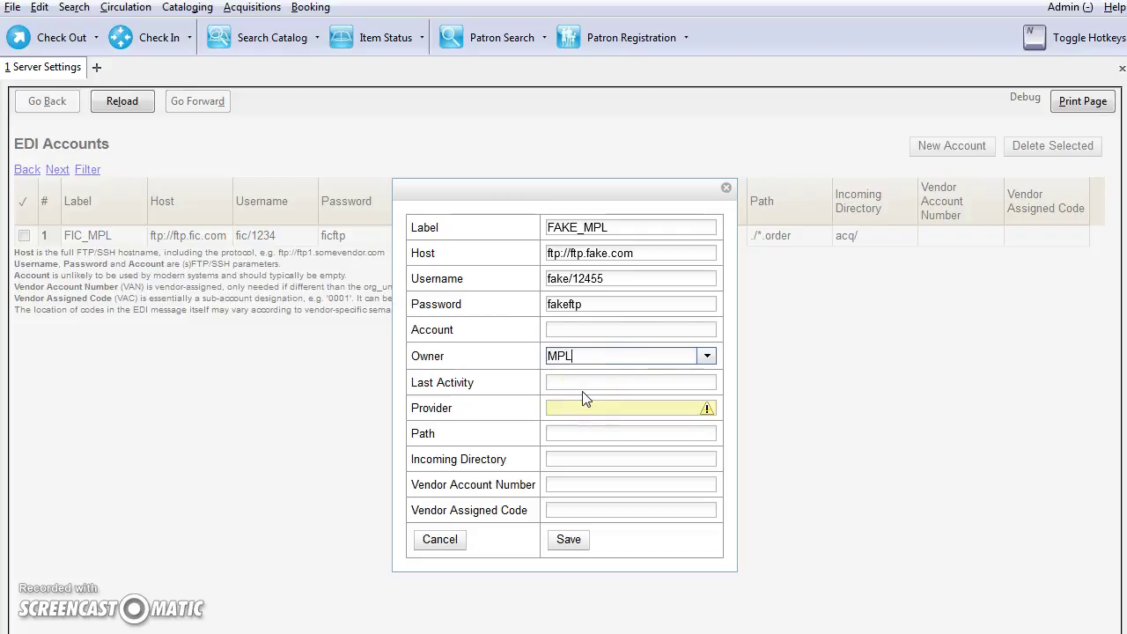
pyautogui.click(566, 432)
pyautogui.click(571, 405)
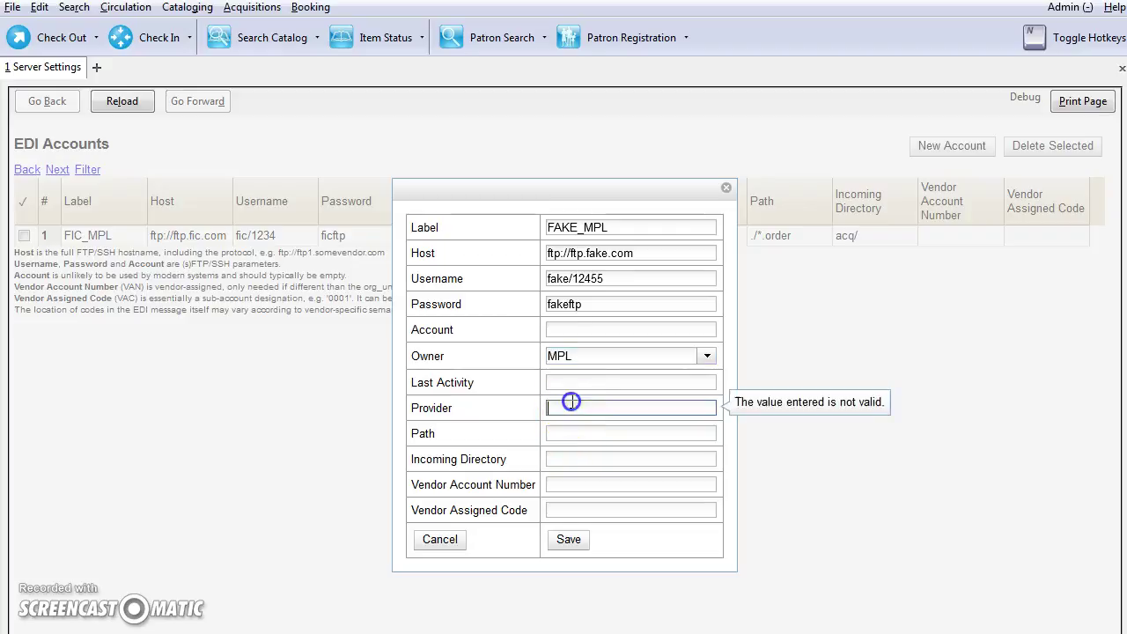
pyautogui.write('FAKE_MPL')
pyautogui.click(577, 426)
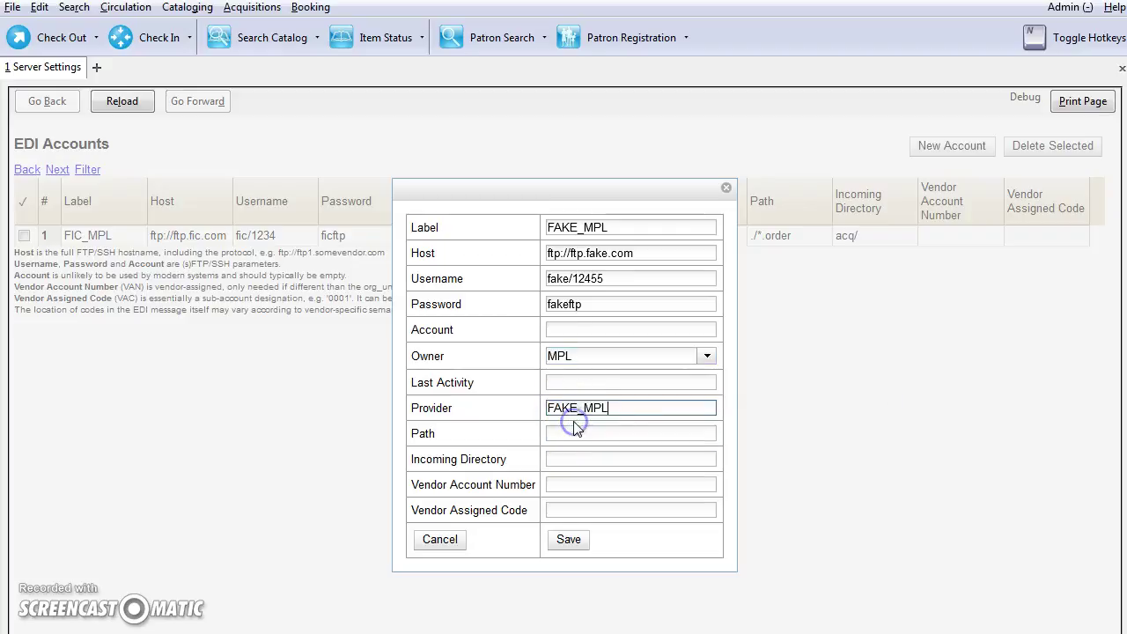
pyautogui.click(558, 429)
# - Enter path ./*.purchase and incoming directory acq/, then save the account
pyautogui.click(567, 431)
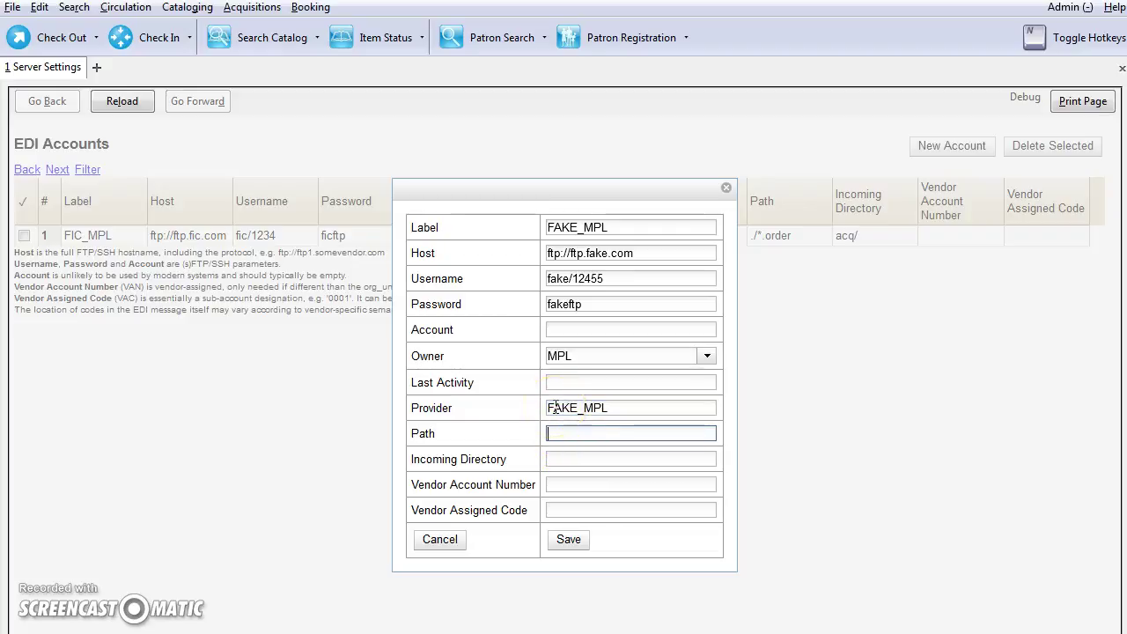
pyautogui.write('./*.purchase')
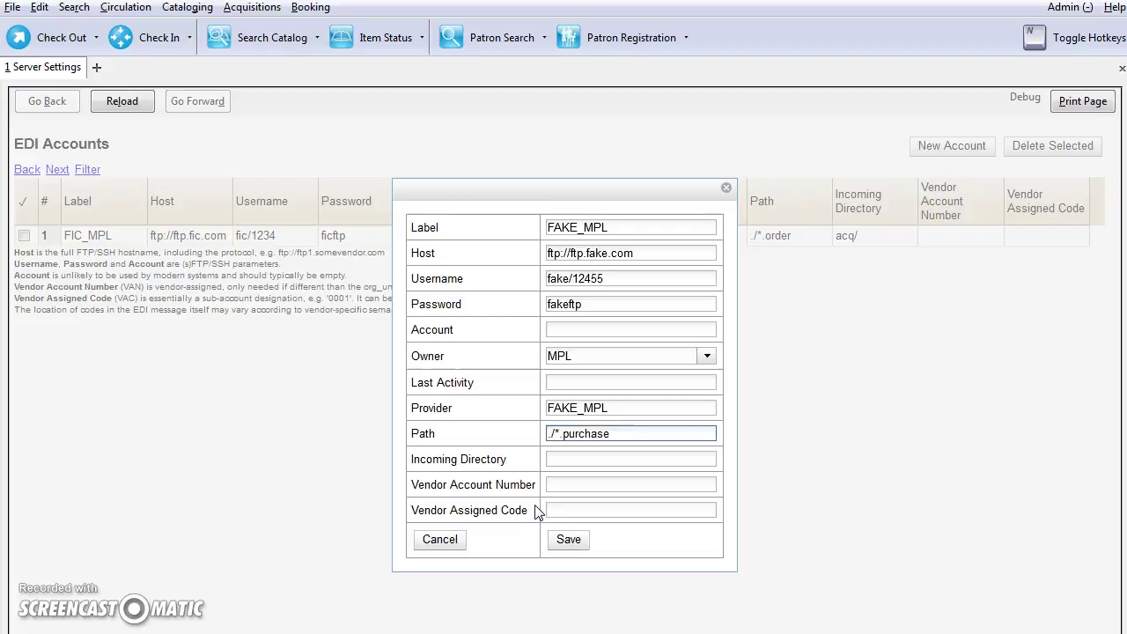
pyautogui.click(569, 458)
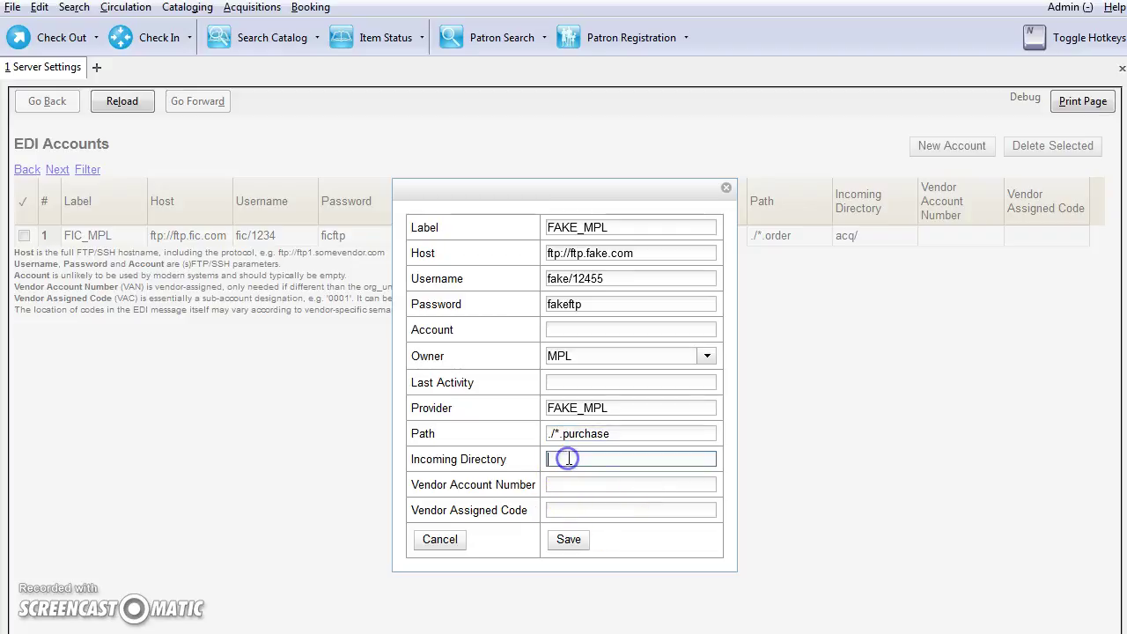
pyautogui.write('acq/')
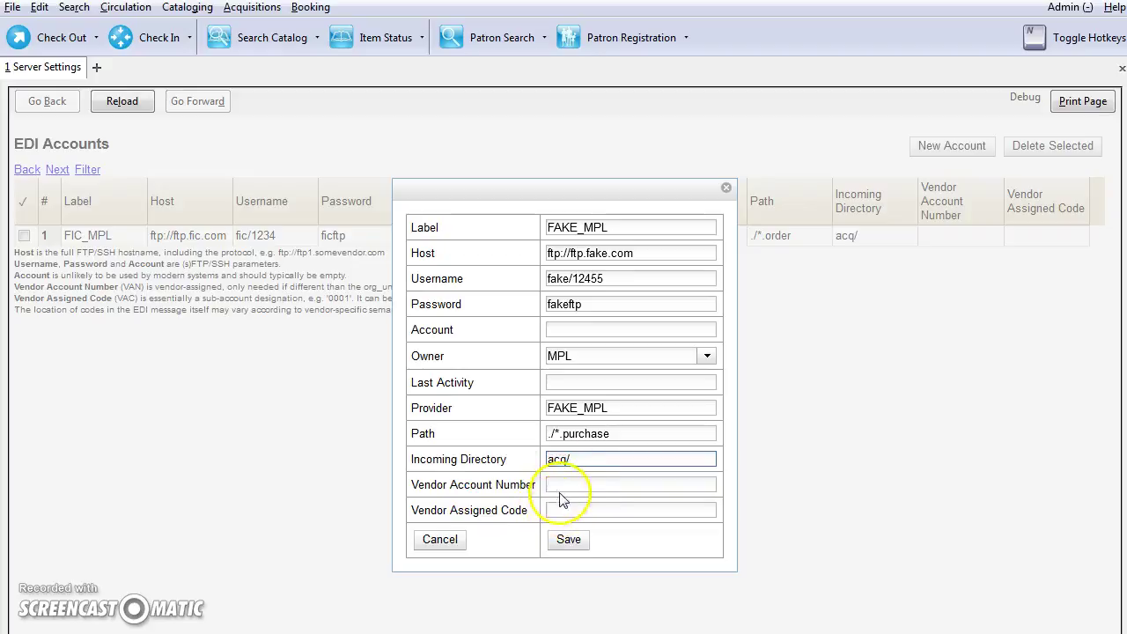
pyautogui.click(568, 542)
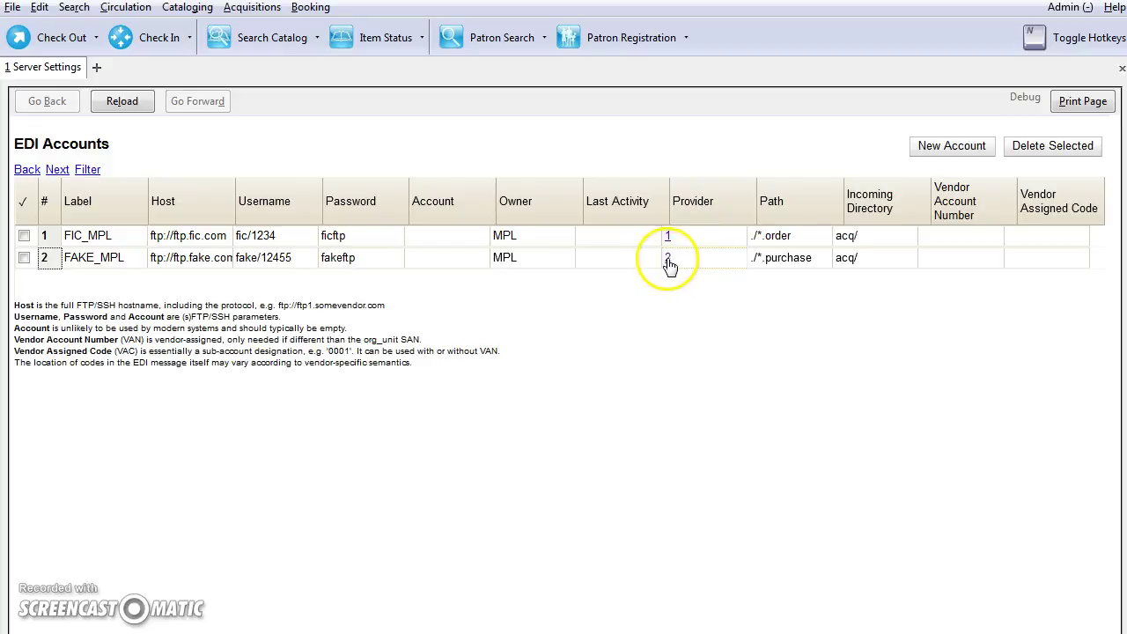
# - Open Fake Provider through the provider link '2' on the FAKE_MPL row
pyautogui.click(667, 258)
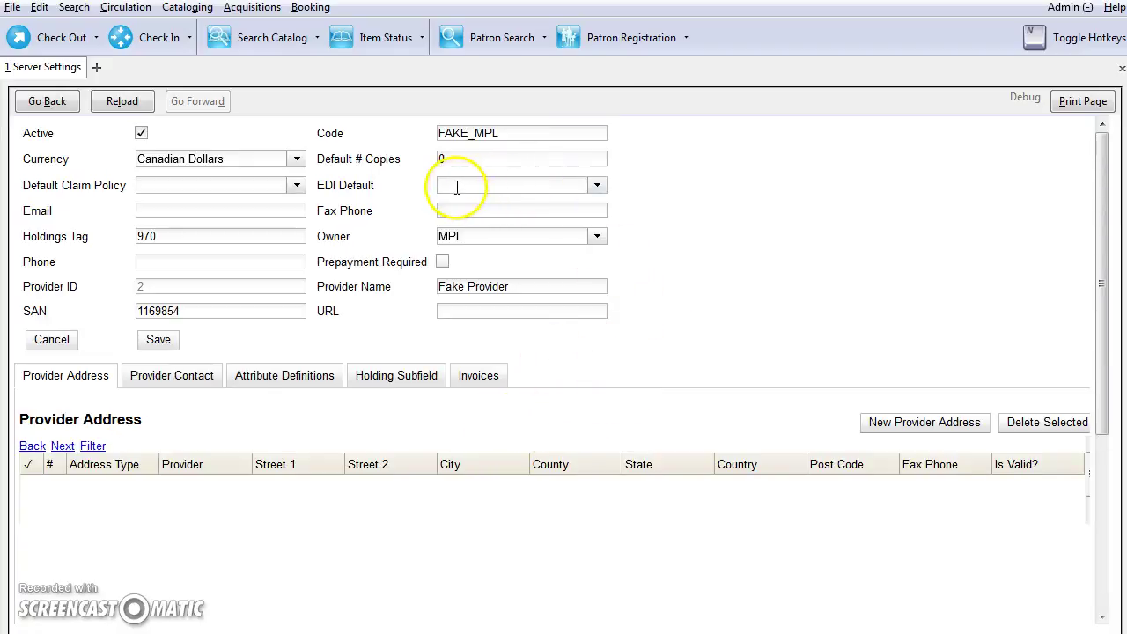
# - Choose FAKE_MPL as Fake Provider's EDI Default and save the provider
pyautogui.click(458, 187)
pyautogui.click(596, 185)
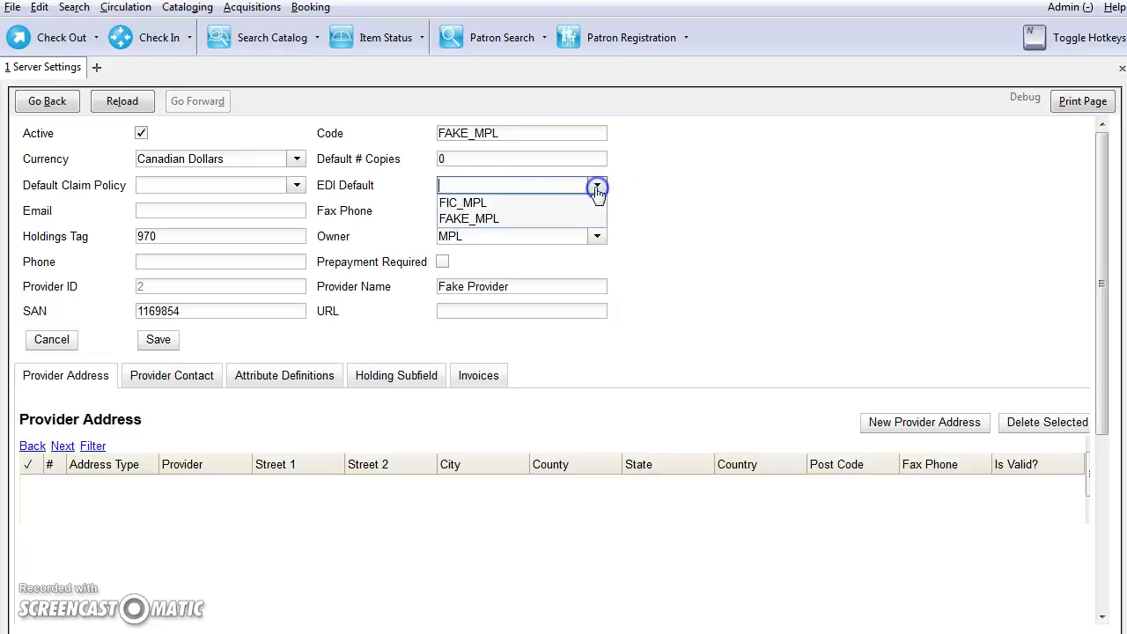
pyautogui.click(488, 220)
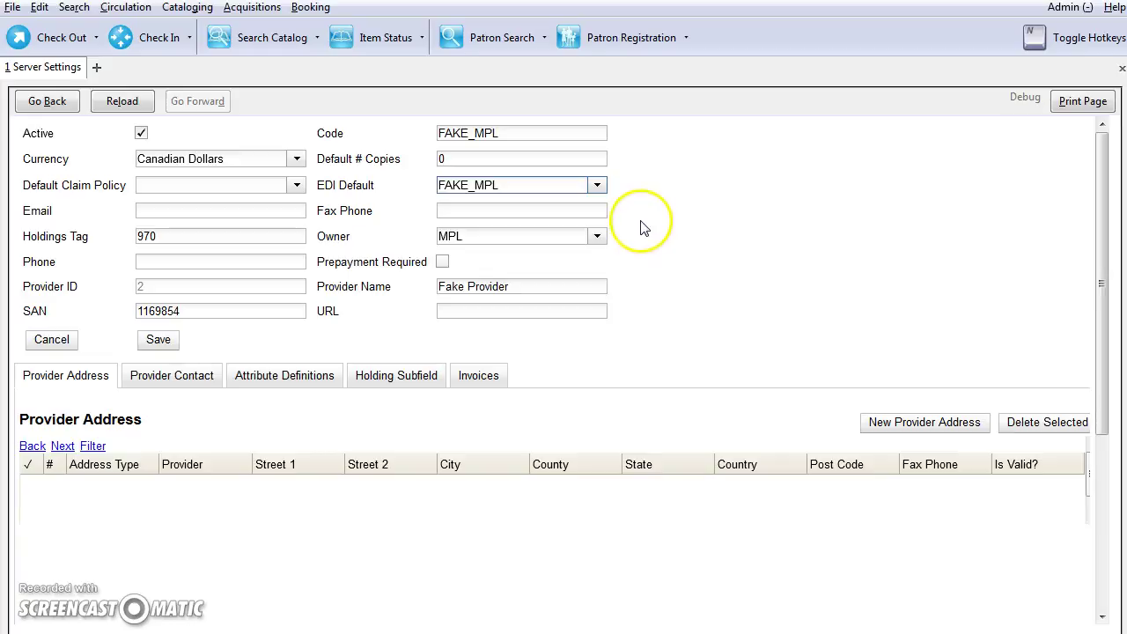
pyautogui.click(158, 342)
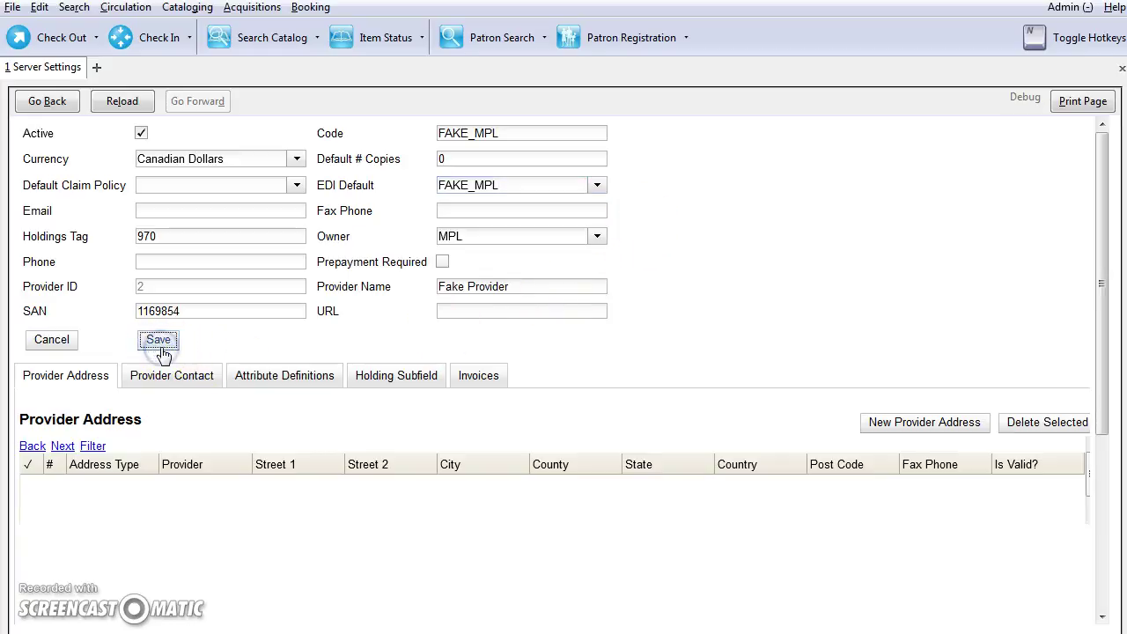
pyautogui.click(144, 342)
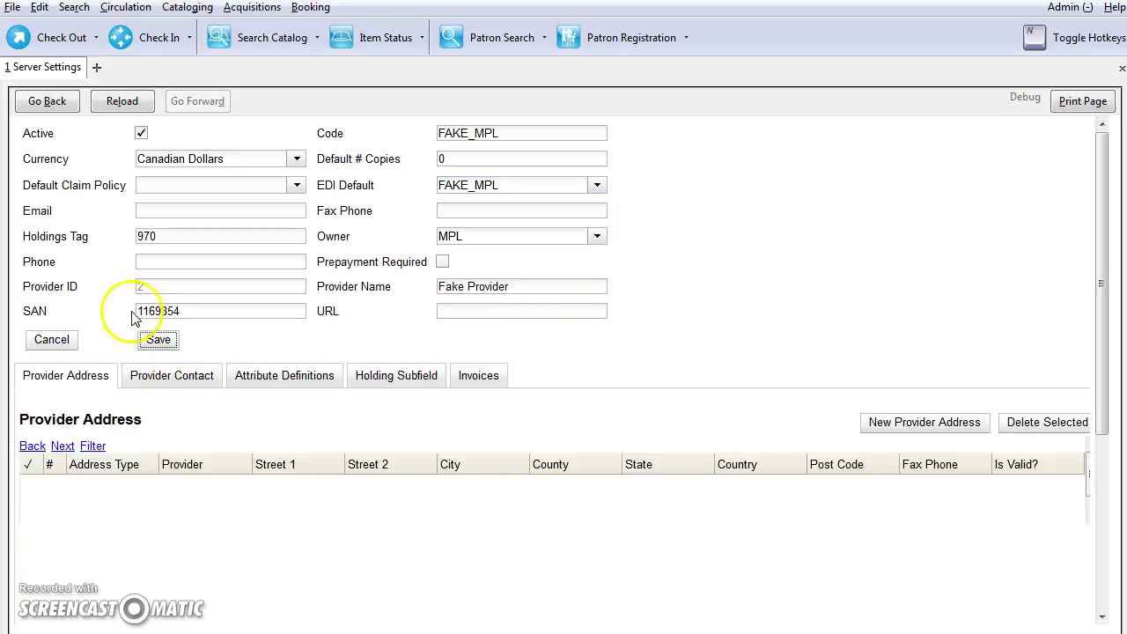